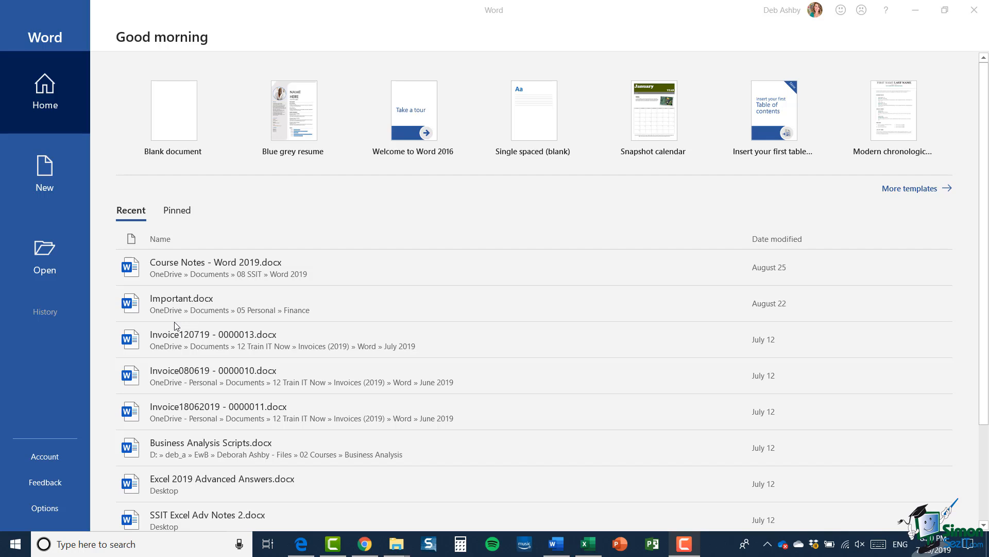
Open the full template gallery and look through the available templates.
{"action": "left_click", "coordinate": [287, 219]}
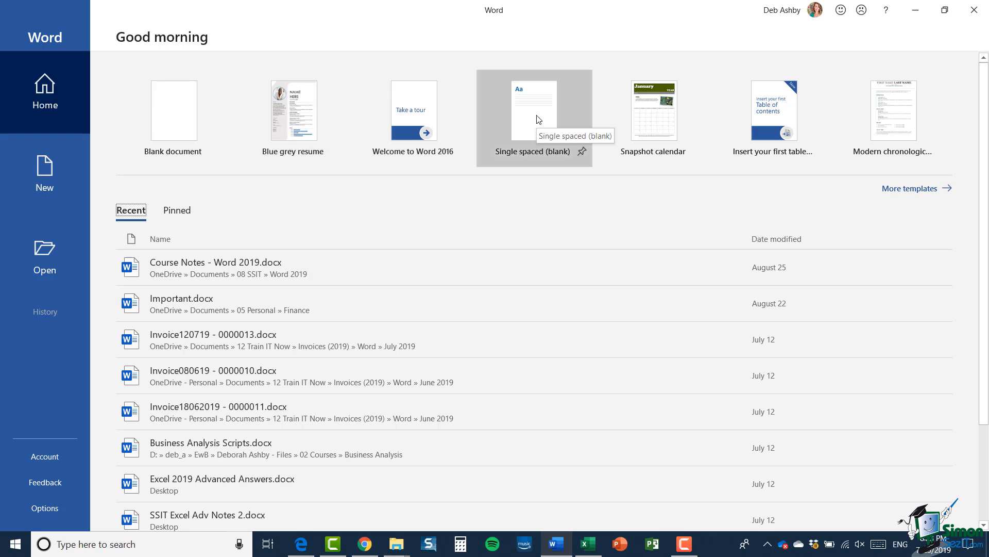
{"action": "left_click", "coordinate": [902, 190]}
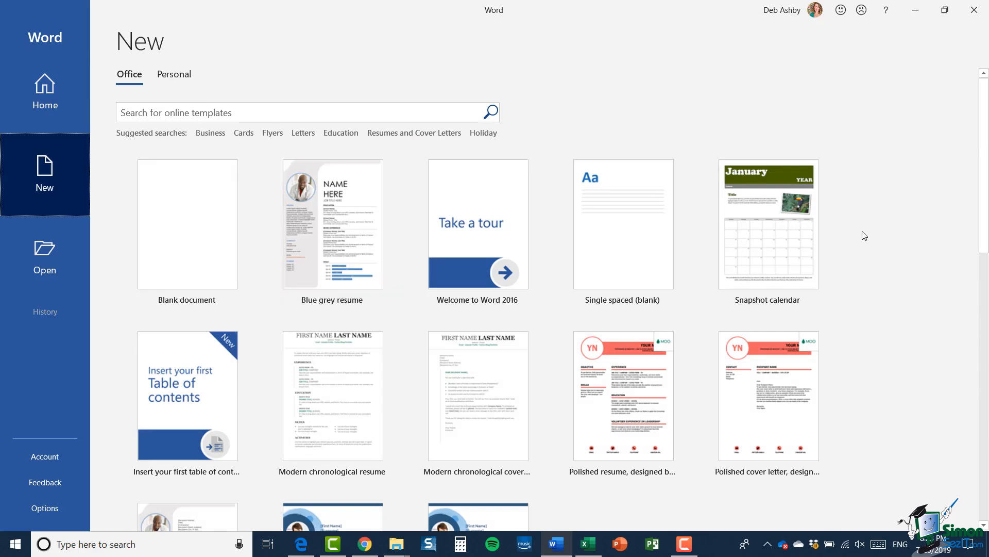
{"action": "scroll", "coordinate": [862, 232], "scroll_direction": "down", "scroll_amount": 3}
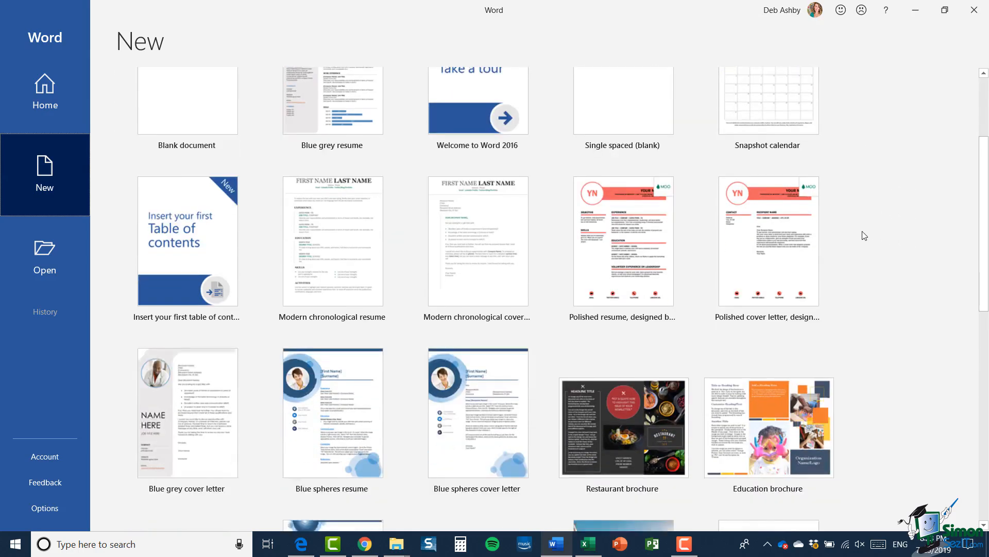
{"action": "scroll", "coordinate": [864, 236], "scroll_direction": "down", "scroll_amount": 4}
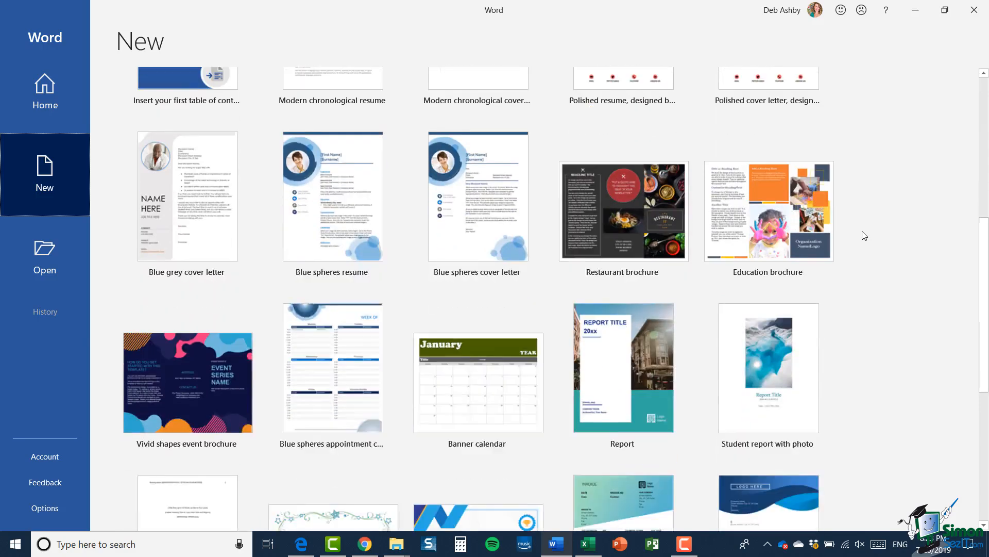
{"action": "scroll", "coordinate": [864, 235], "scroll_direction": "down", "scroll_amount": 3}
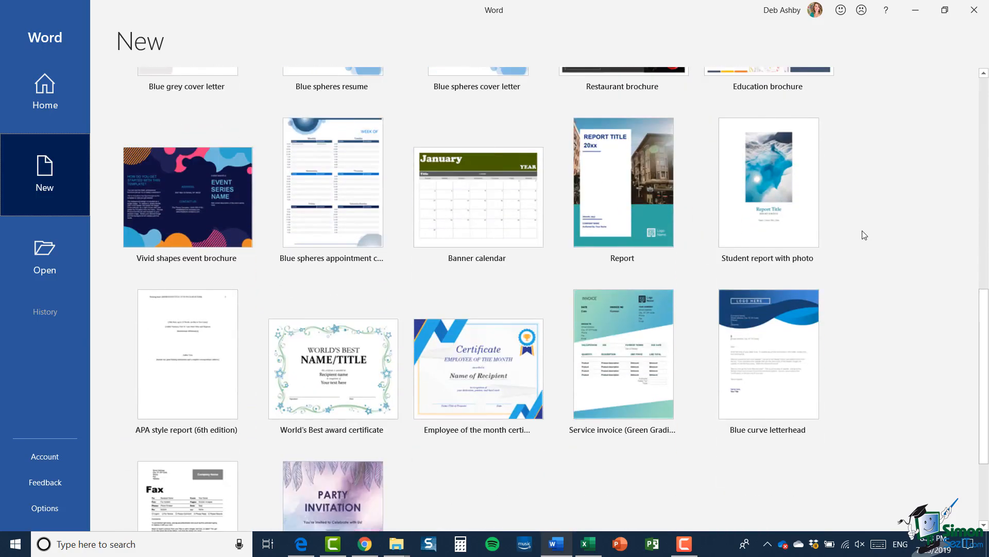
{"action": "scroll", "coordinate": [864, 236], "scroll_direction": "up", "scroll_amount": 10}
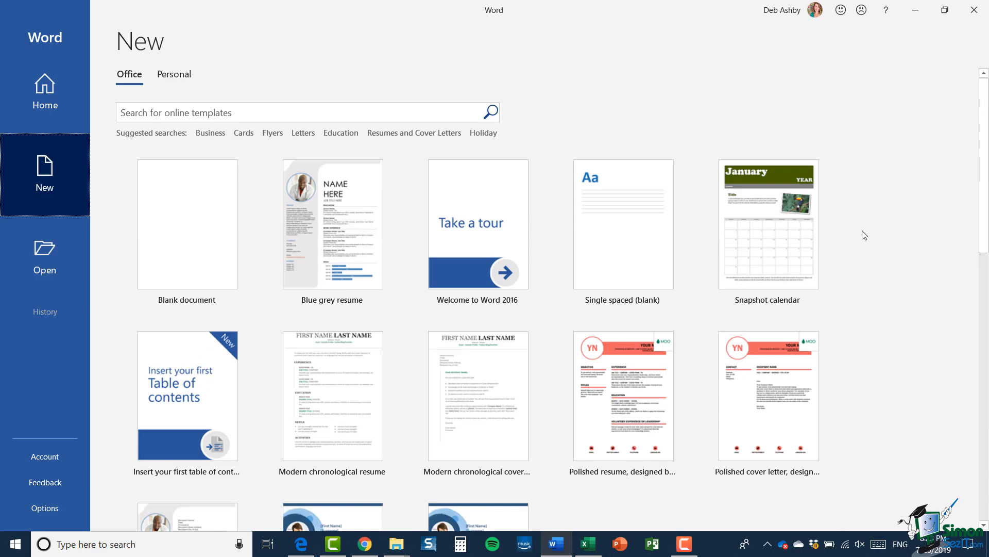
Search the online templates for "resume".
{"action": "left_click", "coordinate": [163, 112]}
{"action": "type", "text": "resume"}
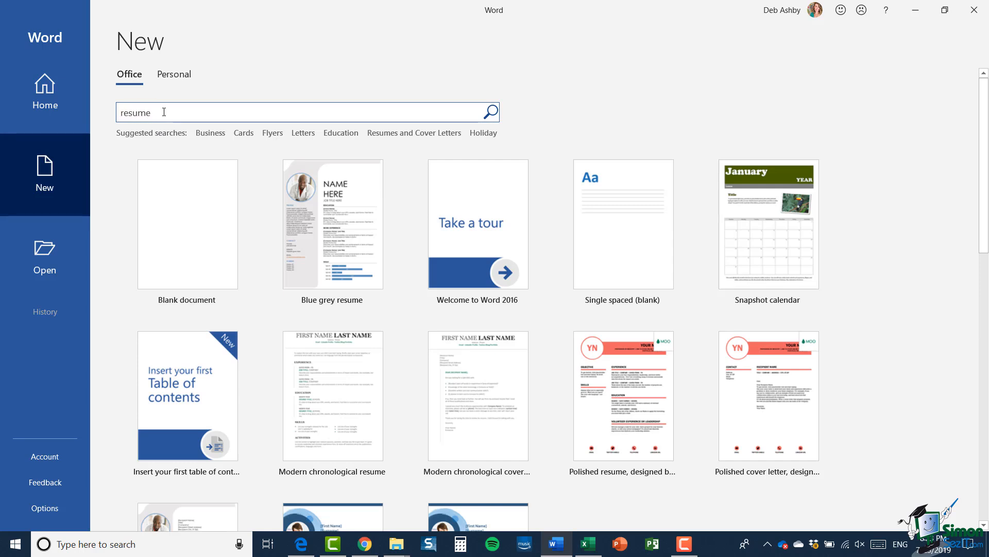
{"action": "left_click", "coordinate": [491, 112]}
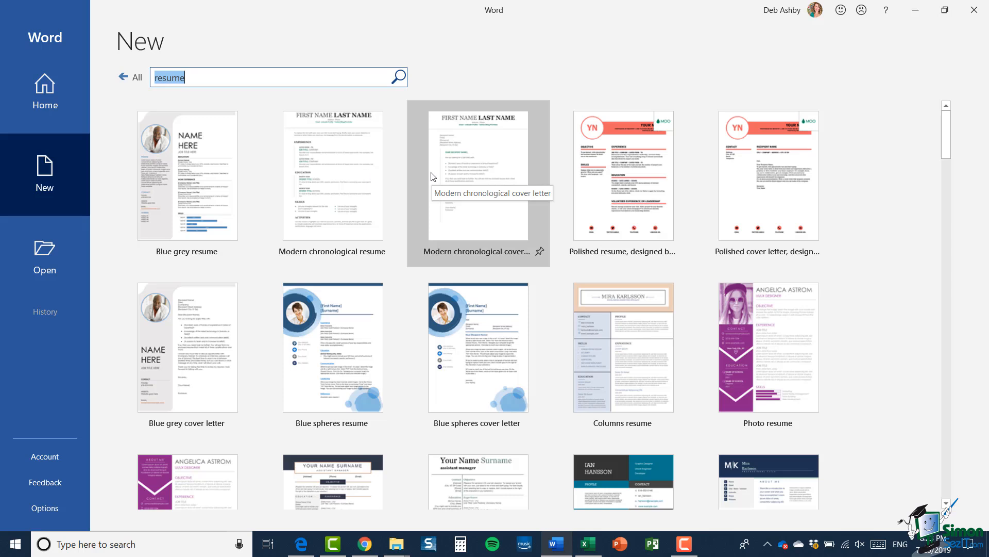
Leave the template search, create a blank document and enter the text "This is my first document".
{"action": "left_click", "coordinate": [126, 78]}
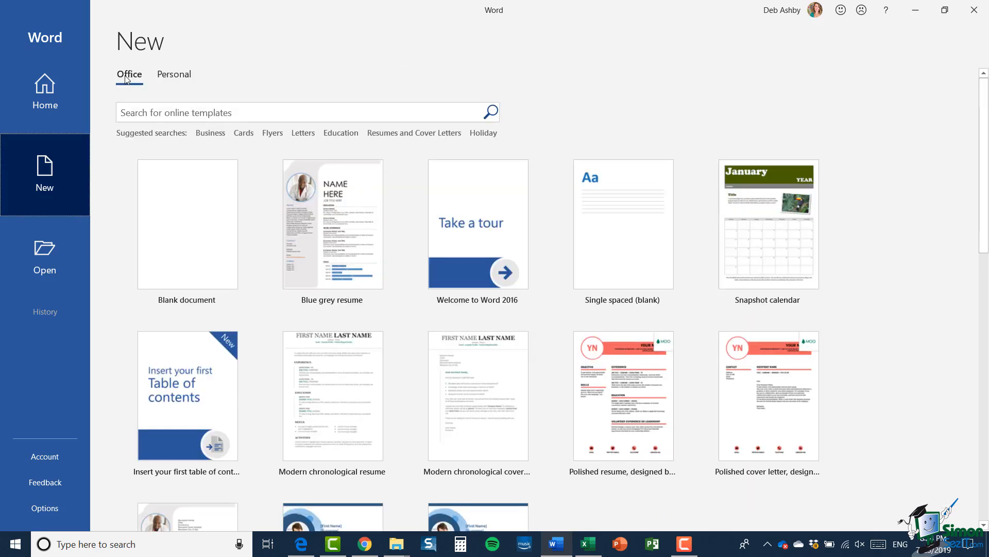
{"action": "left_click", "coordinate": [188, 228]}
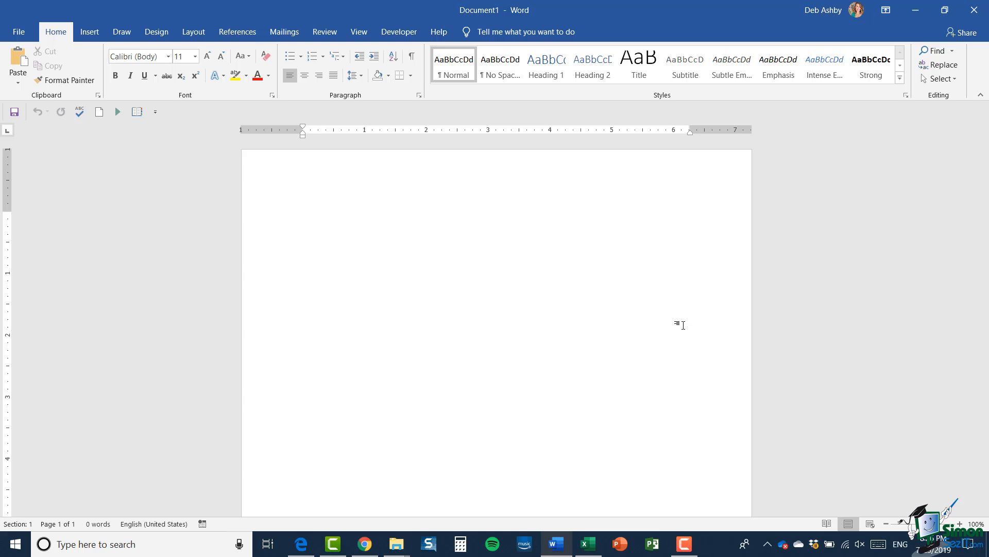
{"action": "type", "text": "T"}
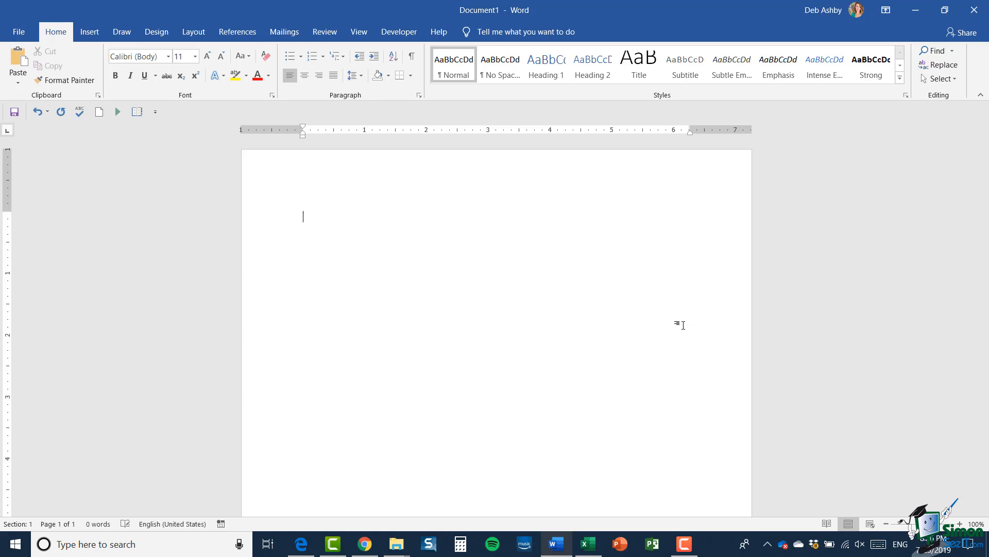
{"action": "type", "text": "his i"}
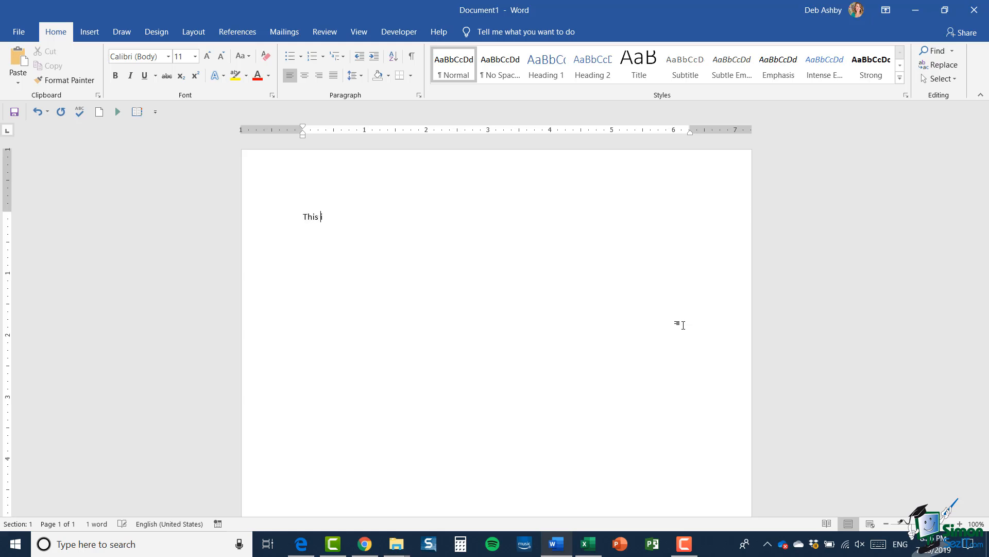
{"action": "type", "text": "s my first documen"}
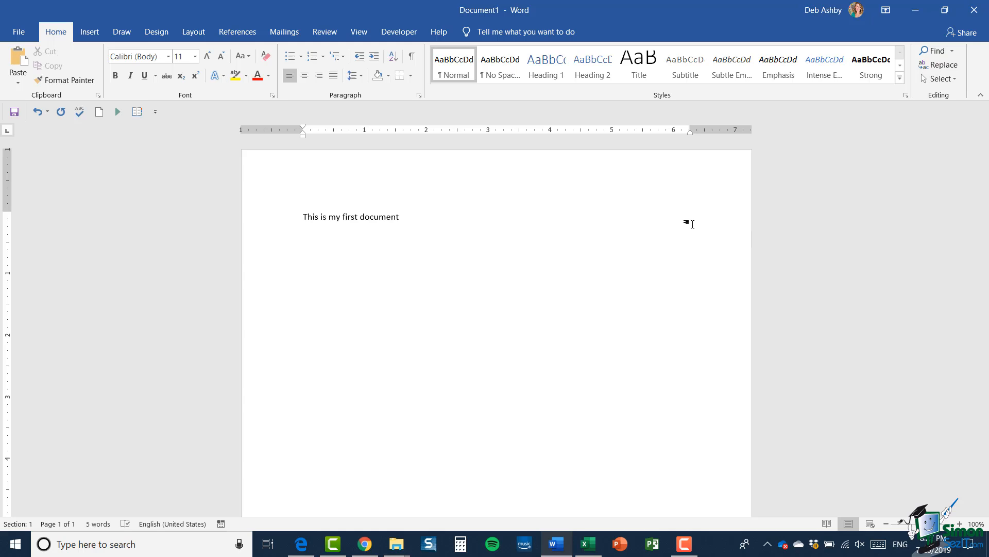
Add a second paragraph reading "This is how line breaks work".
{"action": "type", "text": "T"}
{"action": "key", "text": "BackSpace"}
{"action": "type", "text": "This is how line breaks works"}
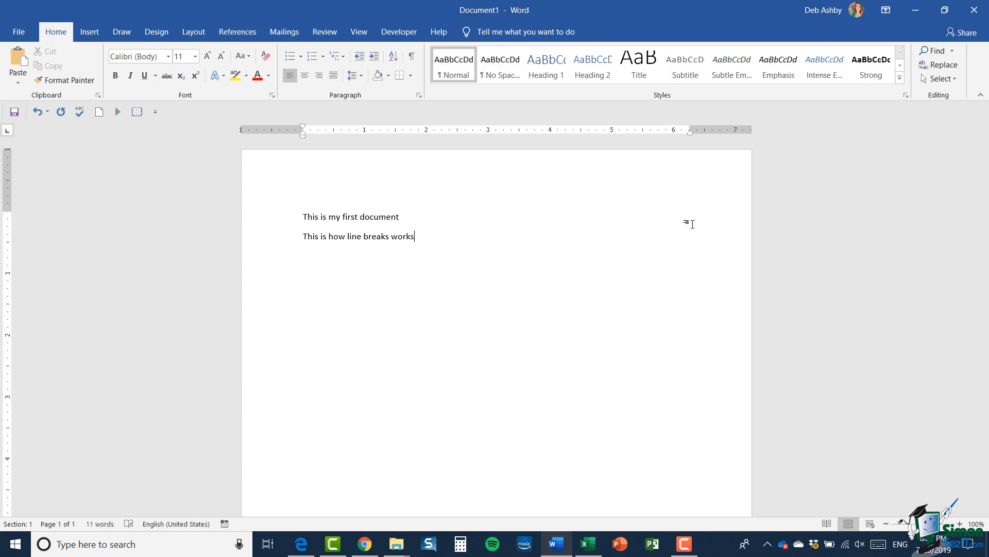
{"action": "key", "text": "BackSpace"}
{"action": "type", "text": "this is how"}
{"action": "key", "text": "BackSpace"}
{"action": "key", "text": "BackSpace"}
{"action": "key", "text": "BackSpace"}
{"action": "key", "text": "BackSpace"}
{"action": "key", "text": "BackSpace"}
{"action": "key", "text": "BackSpace"}
{"action": "key", "text": "BackSpace"}
{"action": "key", "text": "BackSpace"}
{"action": "key", "text": "BackSpace"}
{"action": "key", "text": "BackSpace"}
{"action": "key", "text": "BackSpace"}
Misspell "breaks" as "breakes" in the second line and correct it with the spelling suggestion "breaks".
{"action": "left_click", "coordinate": [376, 238]}
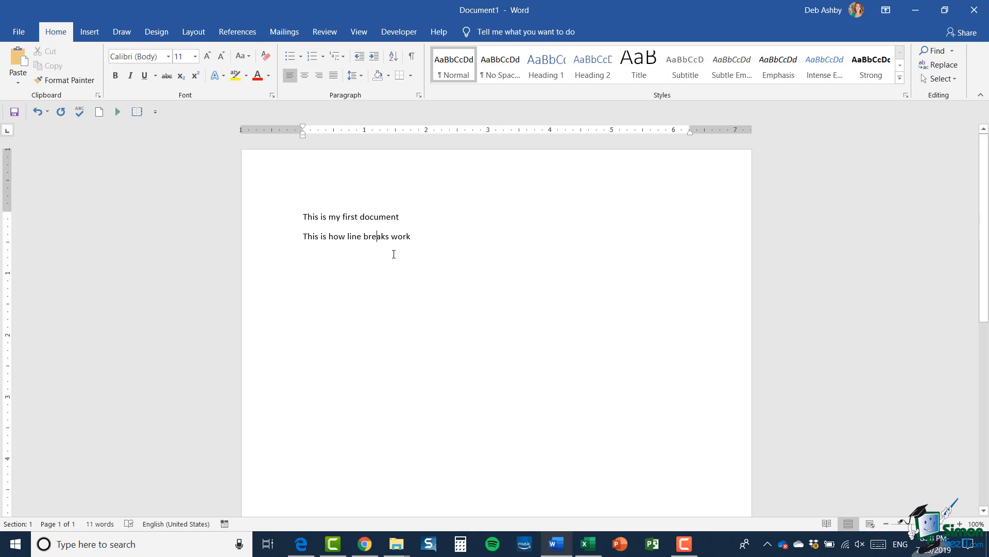
{"action": "left_click", "coordinate": [385, 237]}
{"action": "type", "text": "e"}
{"action": "left_click", "coordinate": [426, 239]}
{"action": "right_click", "coordinate": [374, 238]}
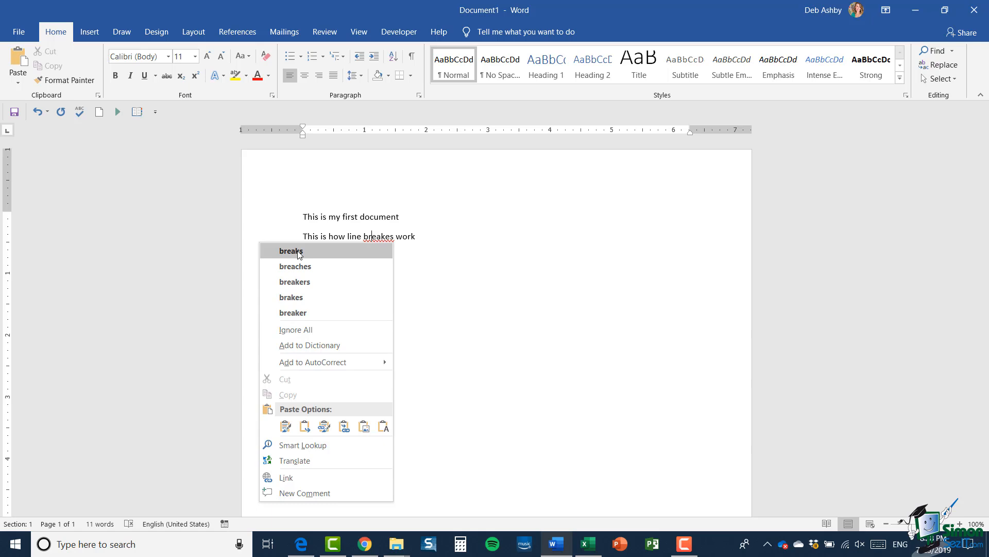
{"action": "left_click", "coordinate": [291, 251]}
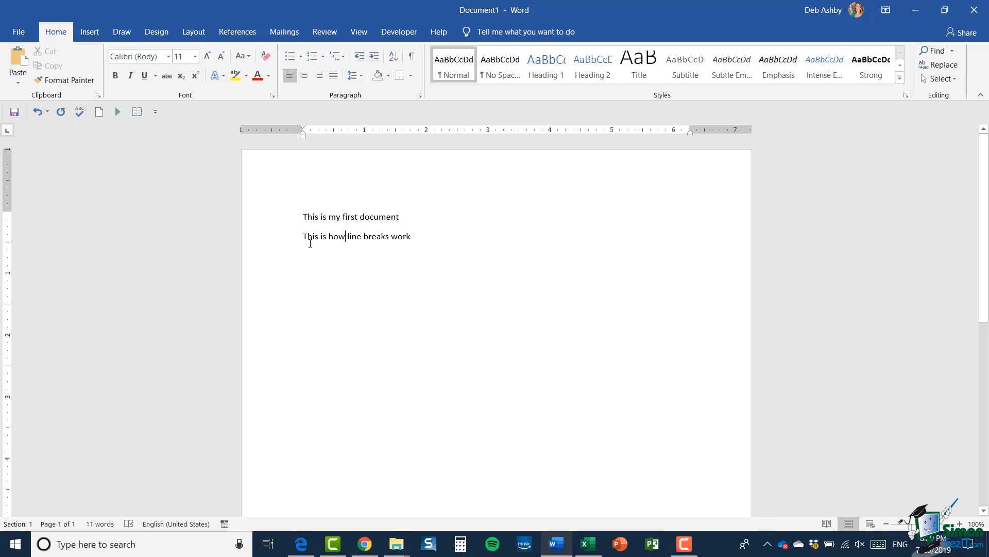
Insert a comma and extra spaces after "how" in the second line and apply the grammar suggestion "how,".
{"action": "left_click", "coordinate": [350, 236]}
{"action": "type", "text": ","}
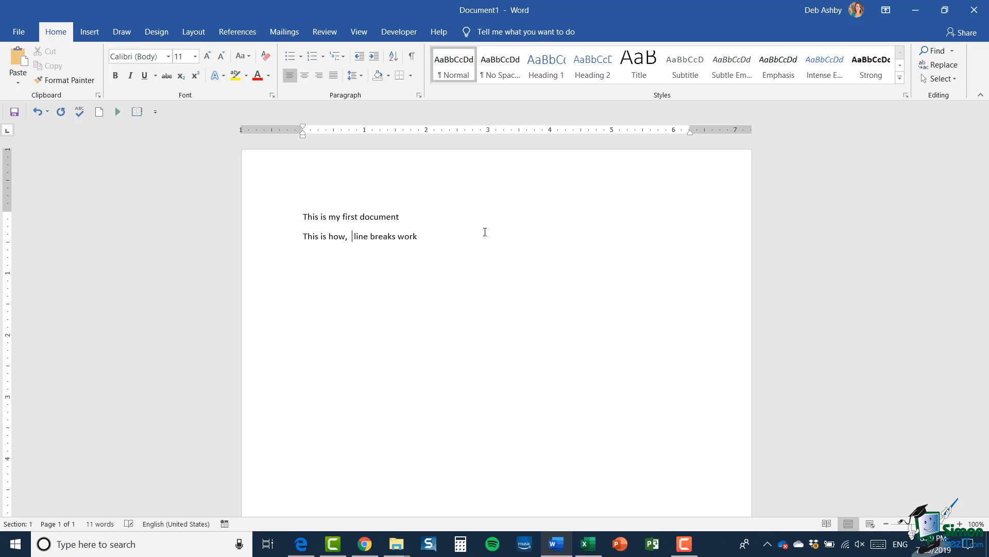
{"action": "left_click", "coordinate": [434, 234]}
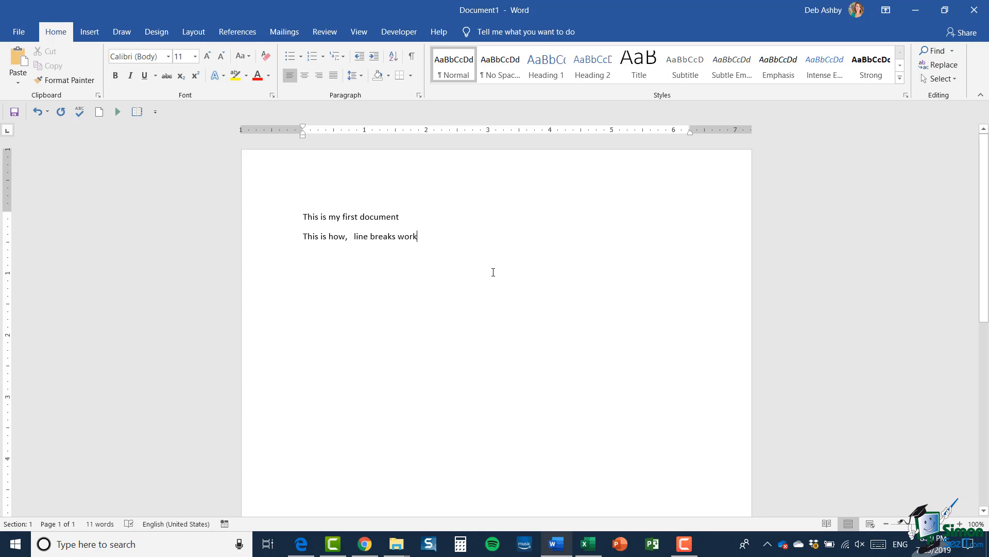
{"action": "left_click", "coordinate": [417, 217]}
{"action": "right_click", "coordinate": [340, 240]}
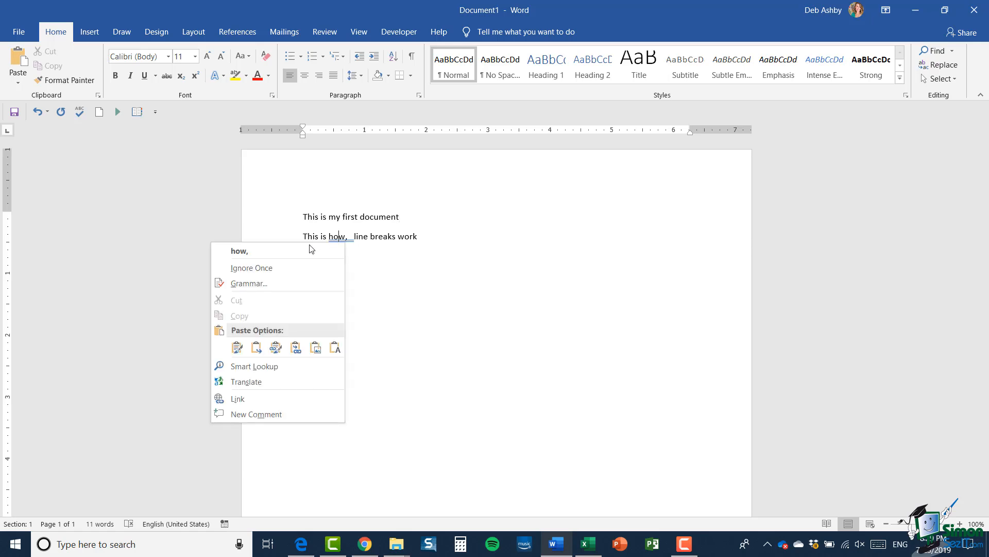
{"action": "left_click", "coordinate": [277, 251]}
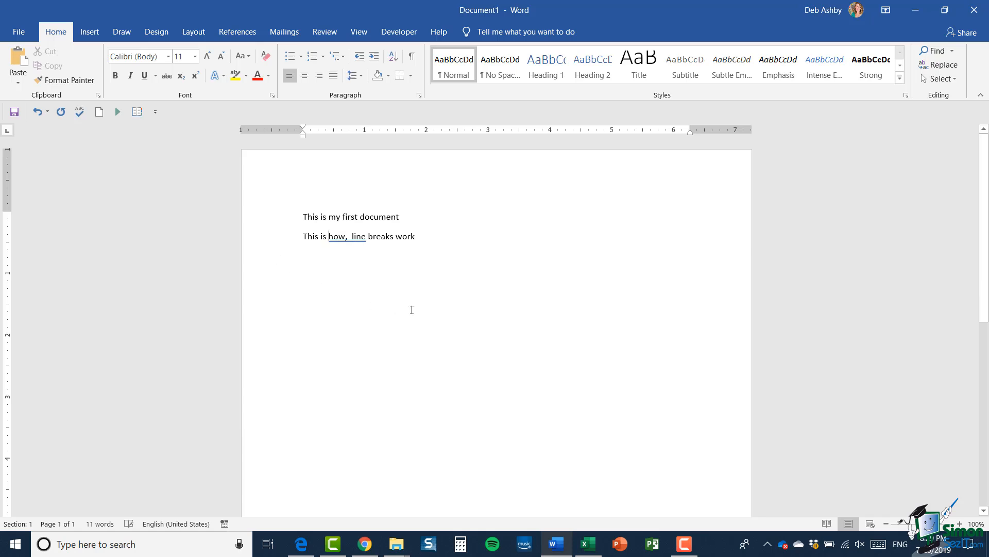
Change "breaks" to "breakes" once more, review its spelling options and replace it with the suggestion "breaks".
{"action": "left_click", "coordinate": [388, 237]}
{"action": "type", "text": "e"}
{"action": "left_click", "coordinate": [432, 250]}
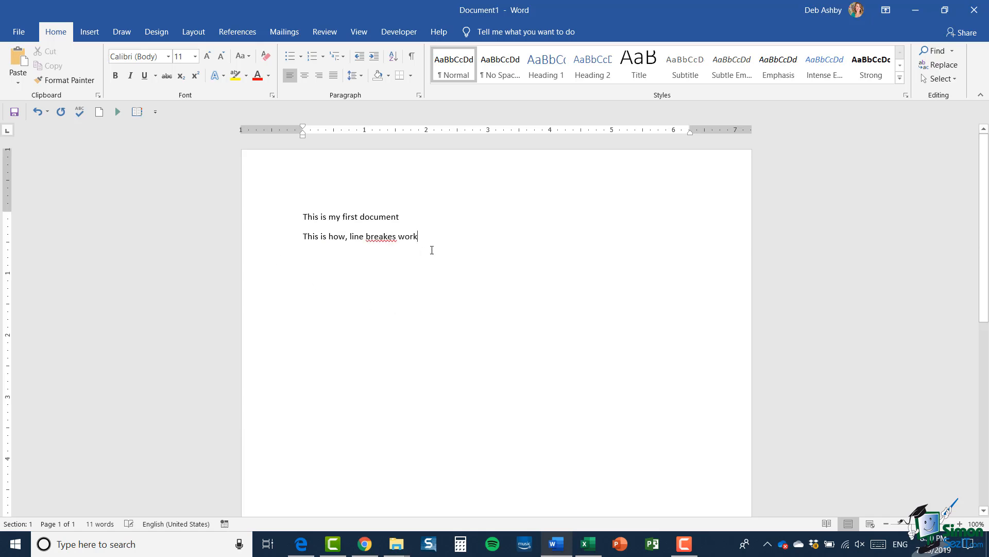
{"action": "right_click", "coordinate": [384, 238]}
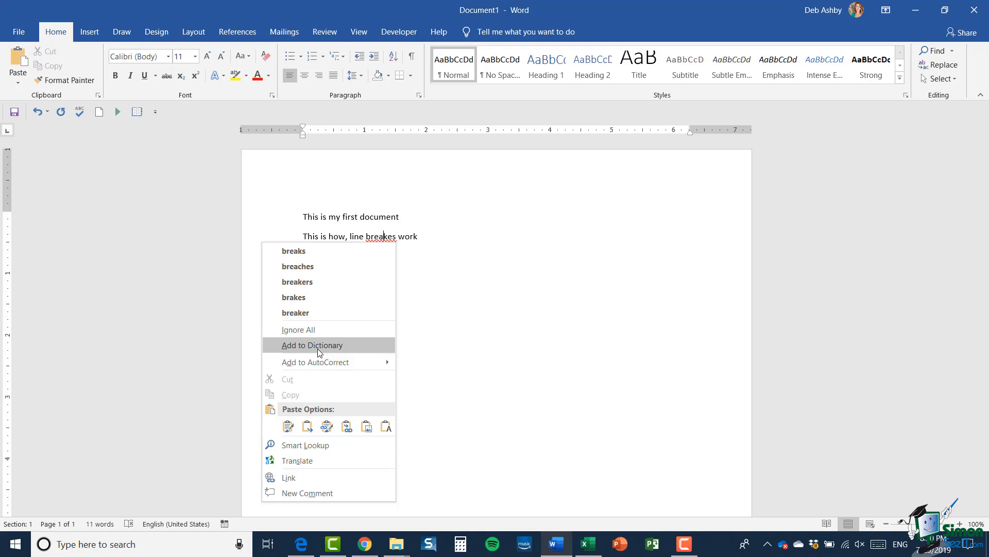
{"action": "left_click", "coordinate": [294, 251]}
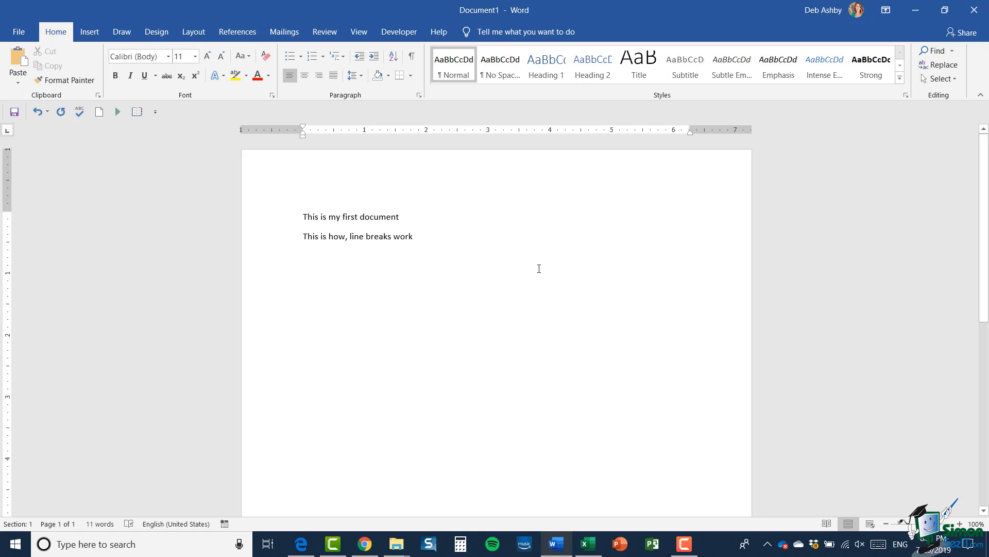
Create a second blank document and switch back to the Document1 window.
{"action": "left_click", "coordinate": [18, 31]}
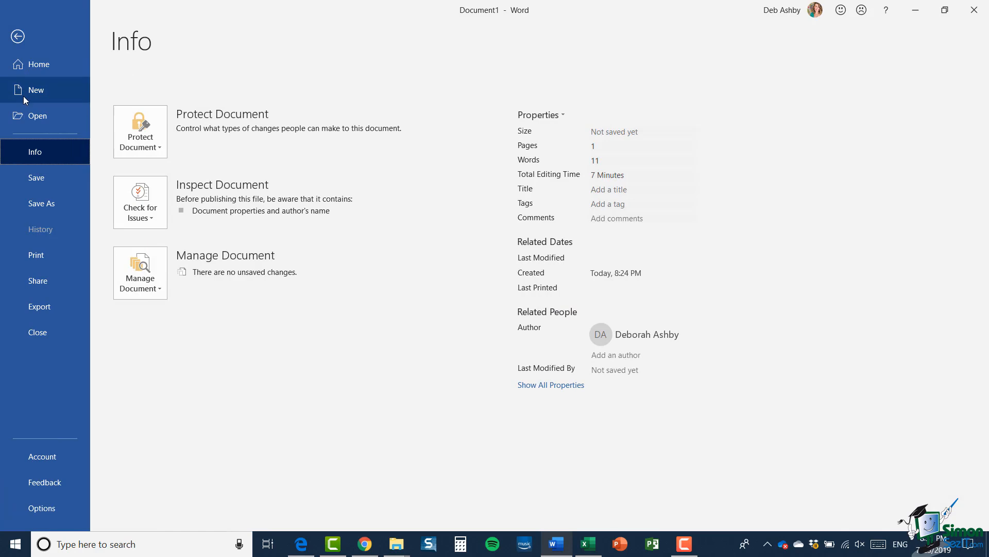
{"action": "left_click", "coordinate": [24, 96]}
{"action": "left_click", "coordinate": [203, 243]}
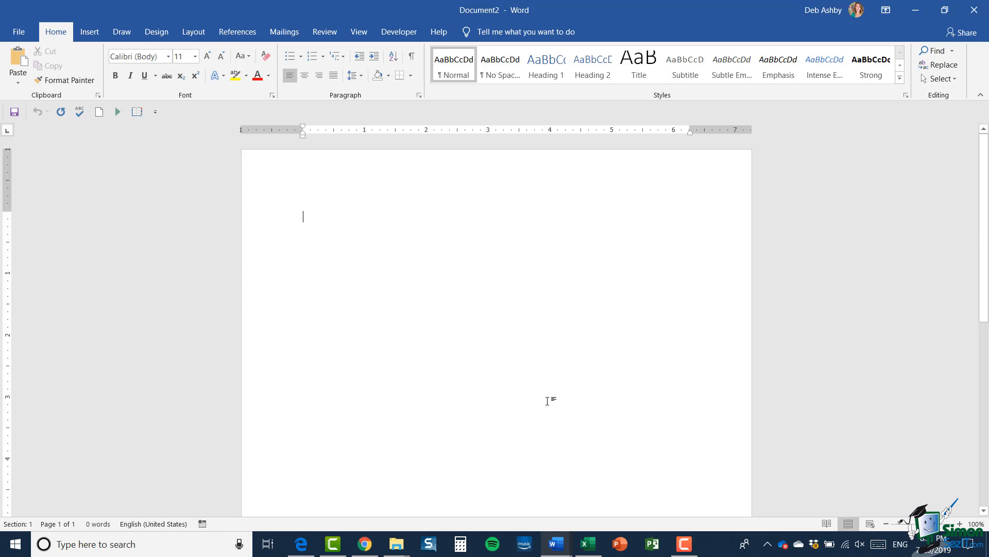
{"action": "mouse_move", "coordinate": [562, 545]}
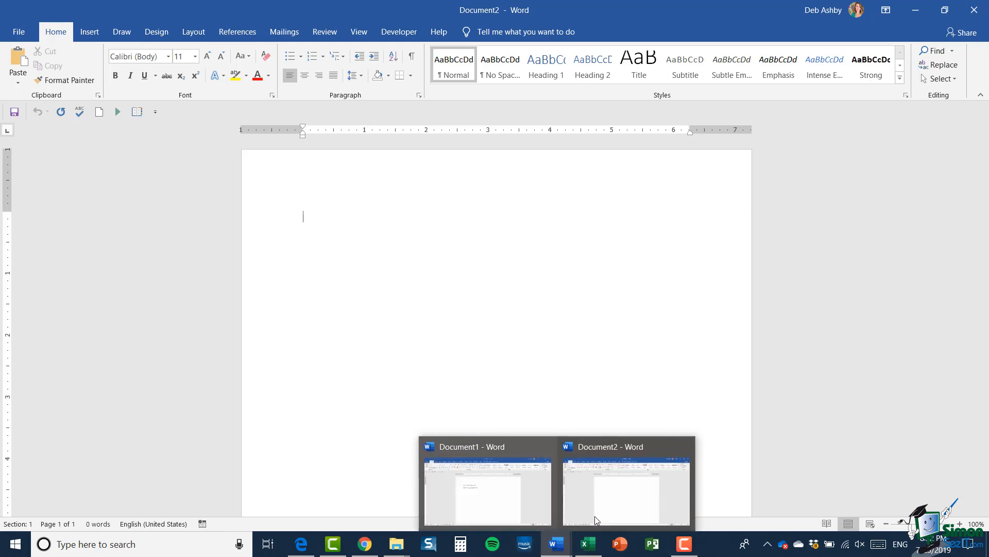
{"action": "mouse_move", "coordinate": [480, 491]}
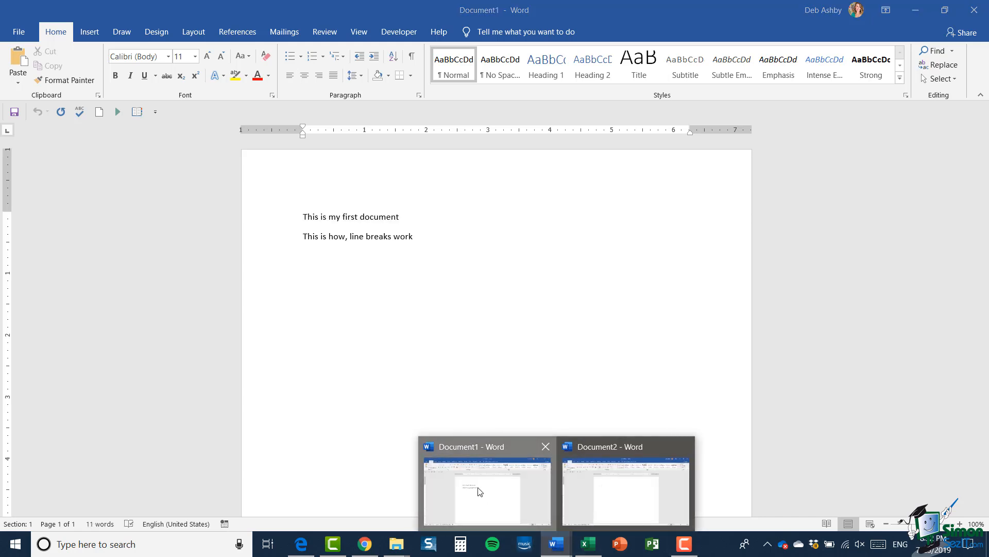
{"action": "left_click", "coordinate": [480, 491]}
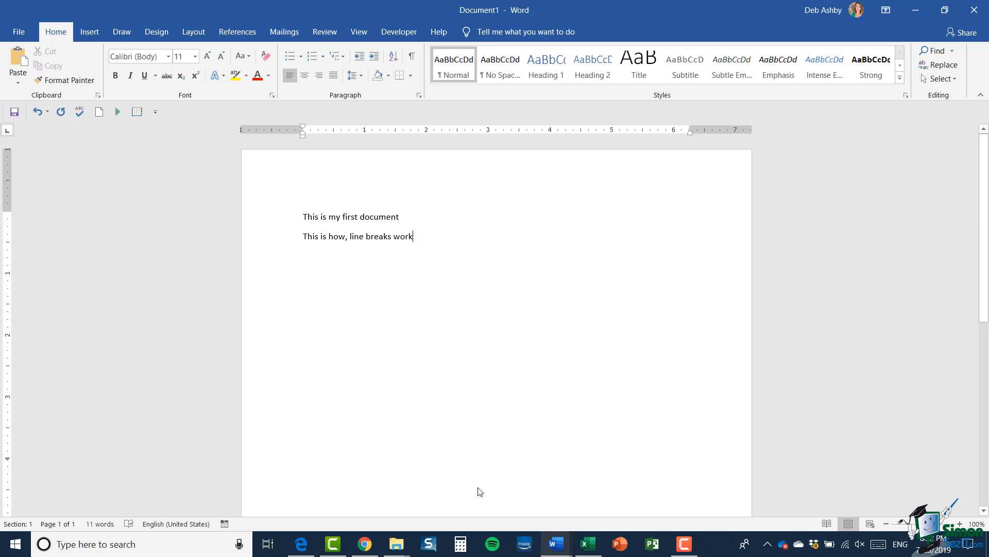
Switch to Document2 with the Switch Windows command and close that document.
{"action": "left_click", "coordinate": [365, 34]}
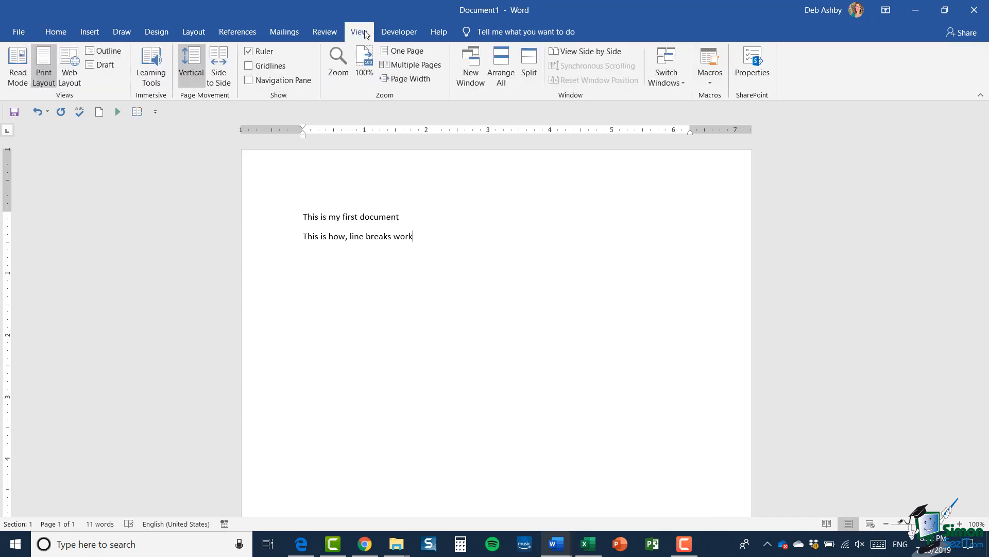
{"action": "left_click", "coordinate": [678, 84]}
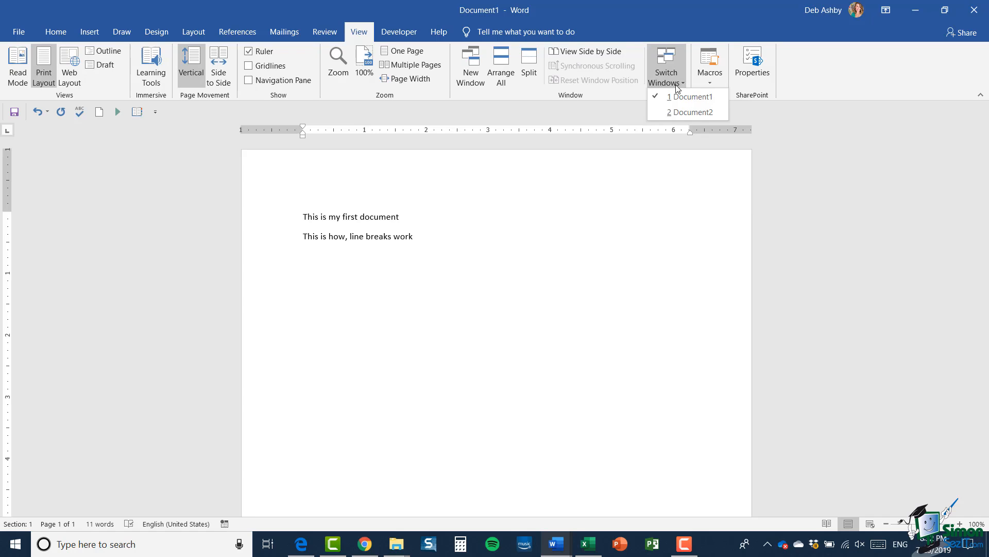
{"action": "left_click", "coordinate": [678, 113]}
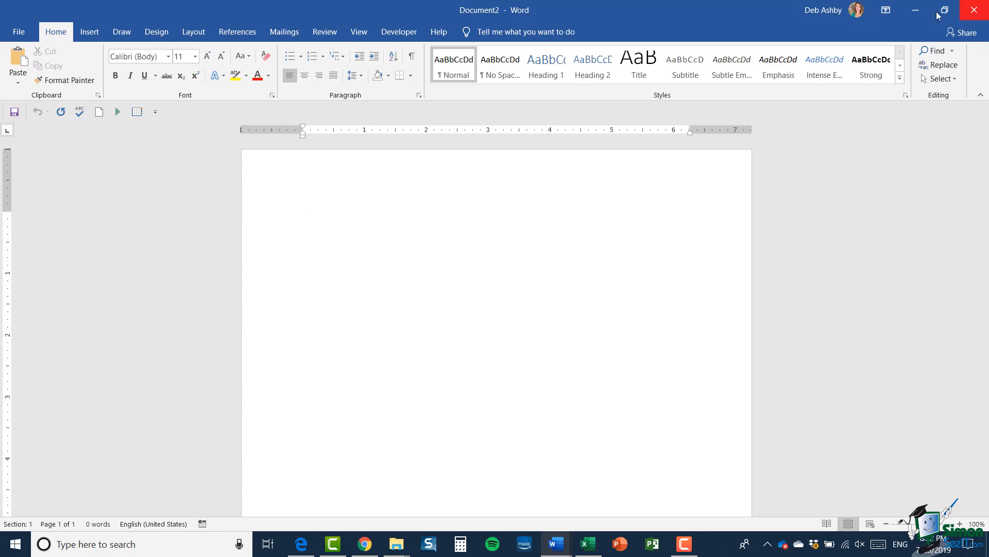
{"action": "left_click", "coordinate": [22, 34]}
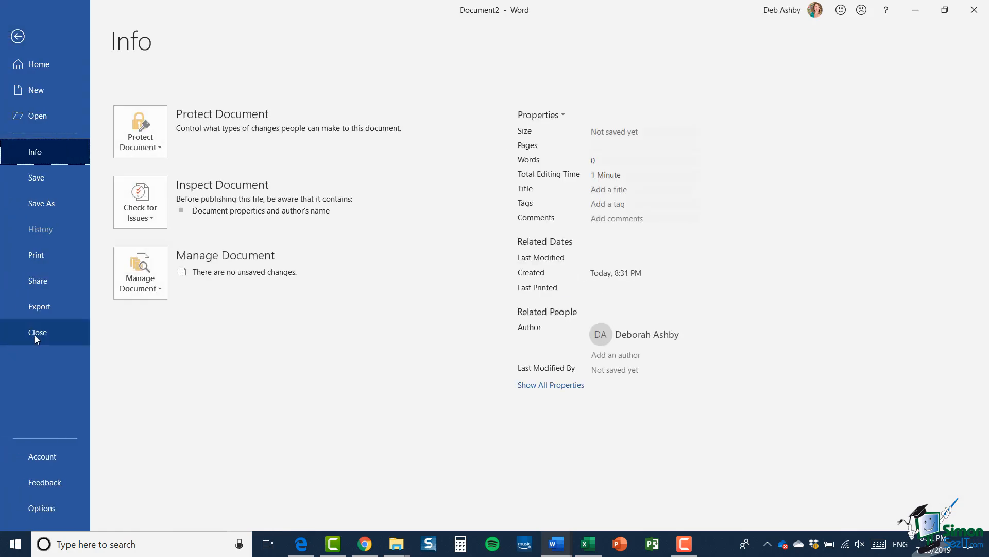
{"action": "left_click", "coordinate": [35, 334]}
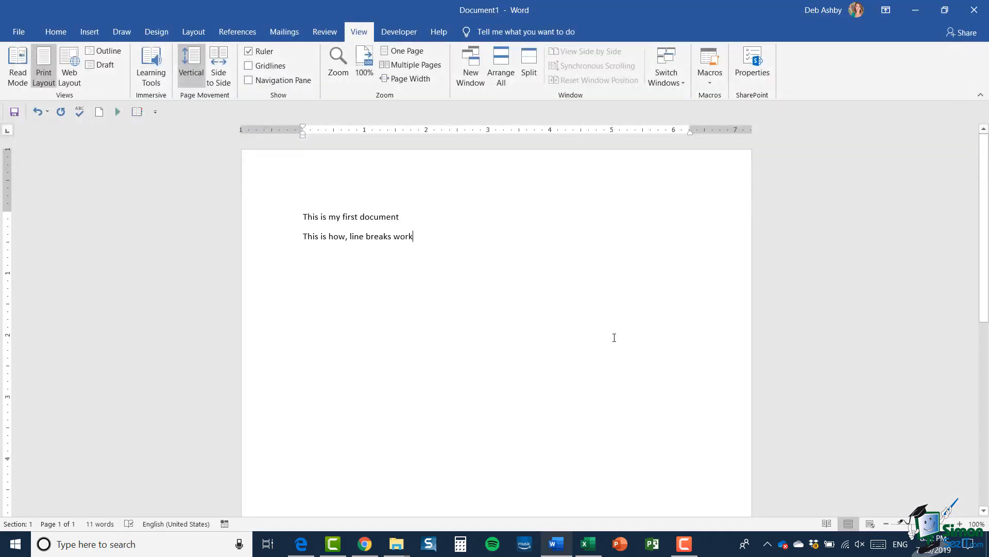